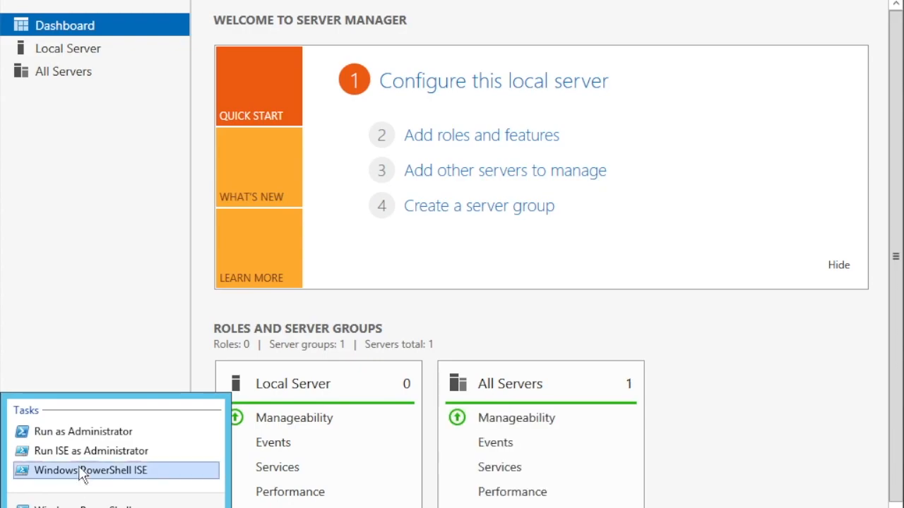
Step: Run hostname in an administrator PowerShell and confirm the server is named DC01
click(103, 432)
click(435, 244)
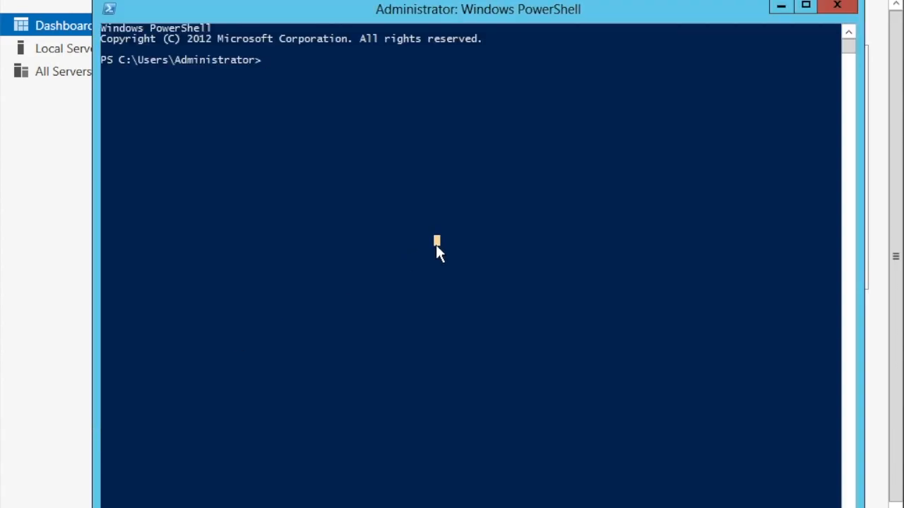
text(hostname)
key(Return)
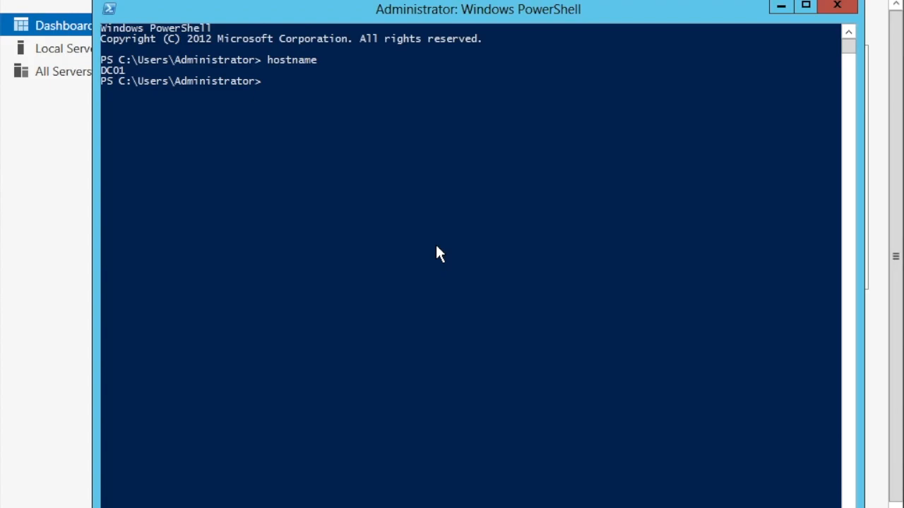
drag(103, 69, 121, 76)
click(283, 242)
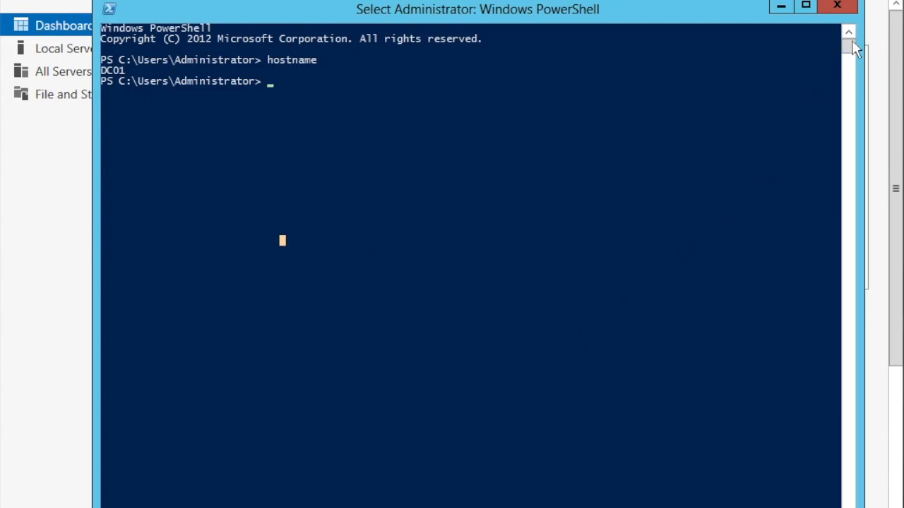
Step: Uncheck TCP/IPv6 on the Ethernet connection and open its TCP/IPv4 properties
click(838, 7)
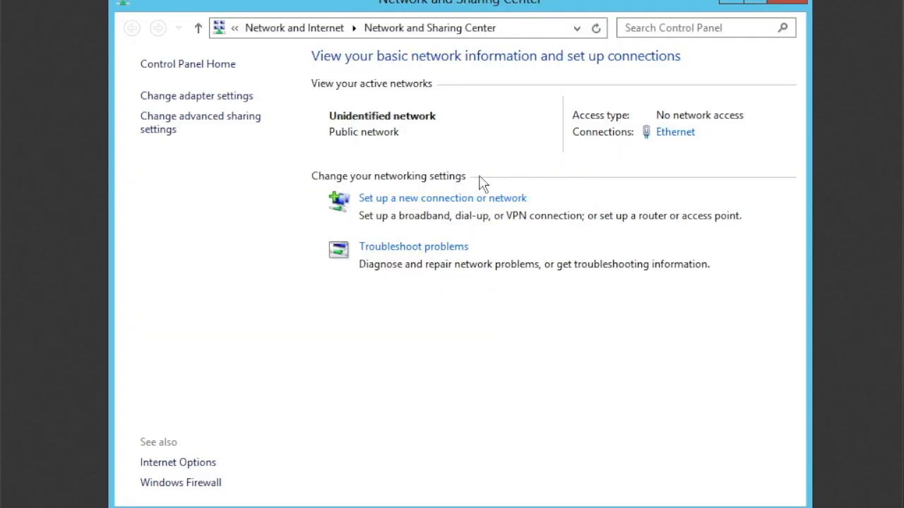
click(689, 139)
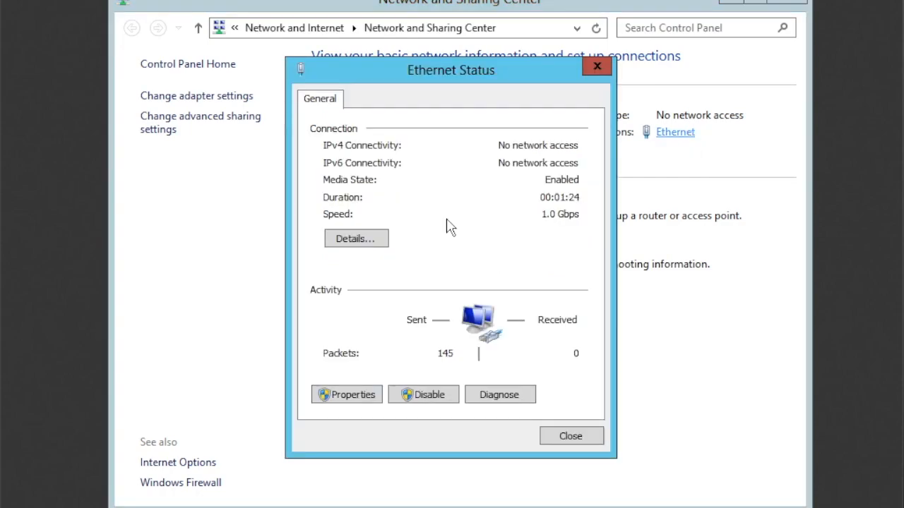
click(350, 396)
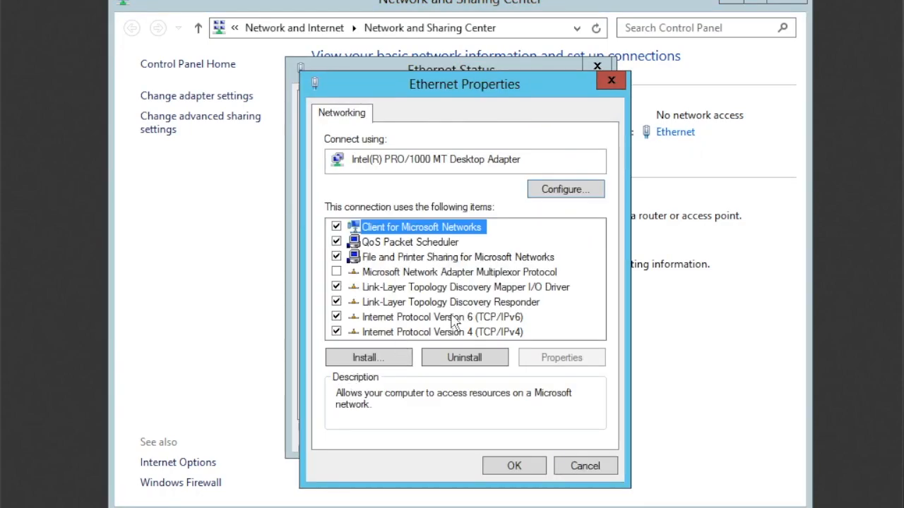
click(336, 317)
double_click(404, 332)
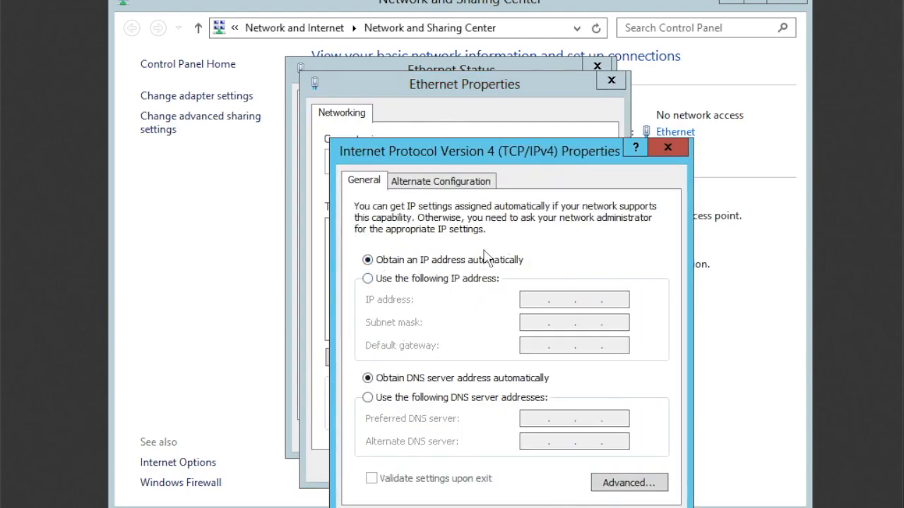
Step: Enter static IP 192.168.1.1, mask 255.255.255.0, gateway 192.168.1.254 and DNS 192.168.1.1
click(400, 278)
click(538, 301)
text(192 . )
text(168 . )
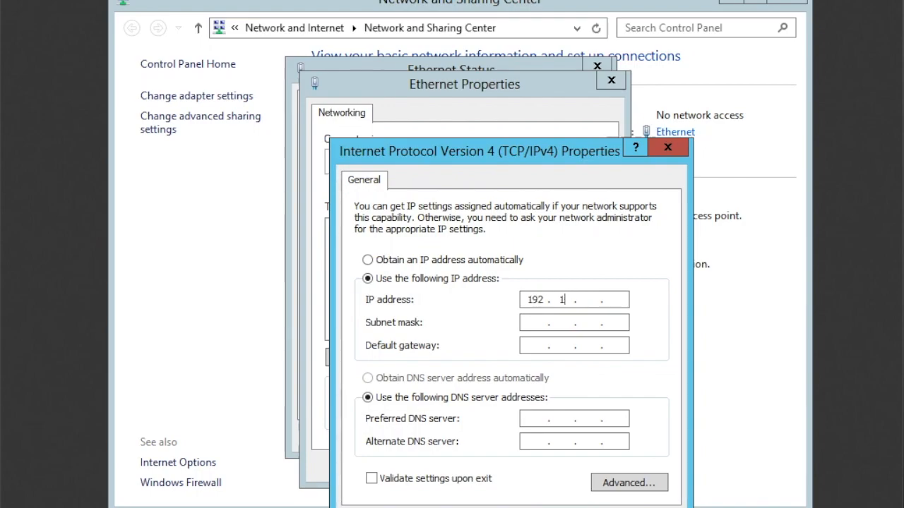
text(1 . 1)
click(521, 325)
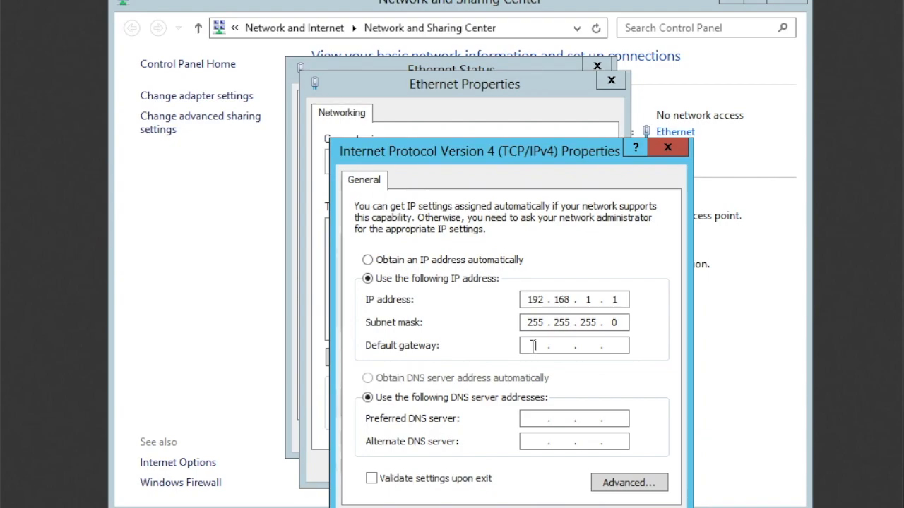
click(534, 345)
text(192.168.1.254)
click(536, 418)
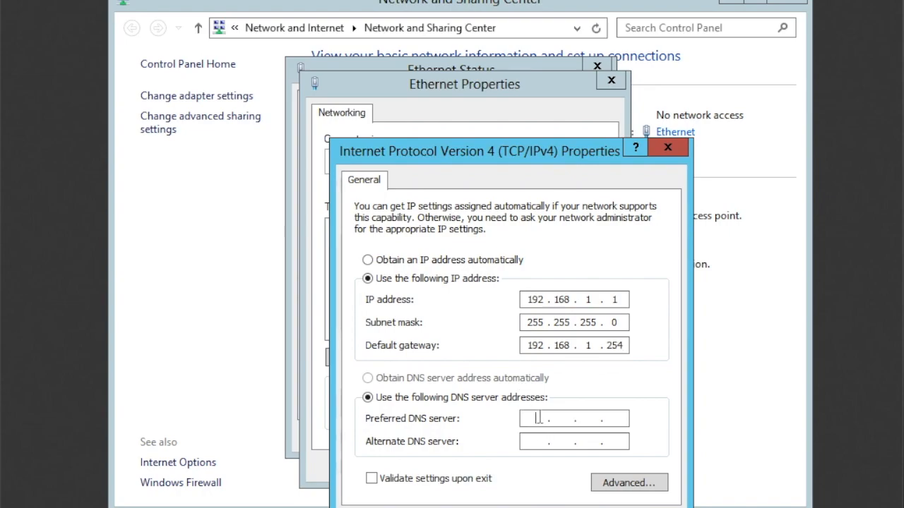
text(192.168.1.1)
Step: Confirm the IPv4 settings, save the Ethernet properties and close Ethernet Status
key(Return)
click(516, 467)
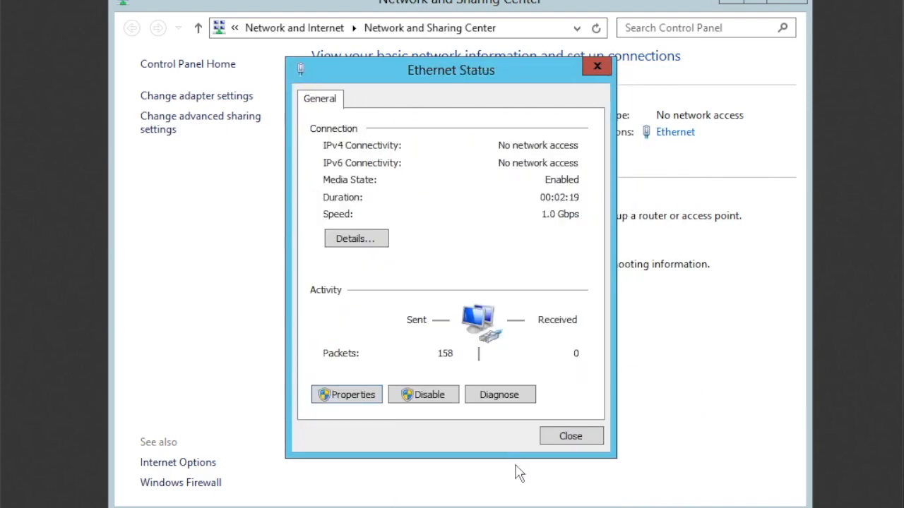
click(572, 437)
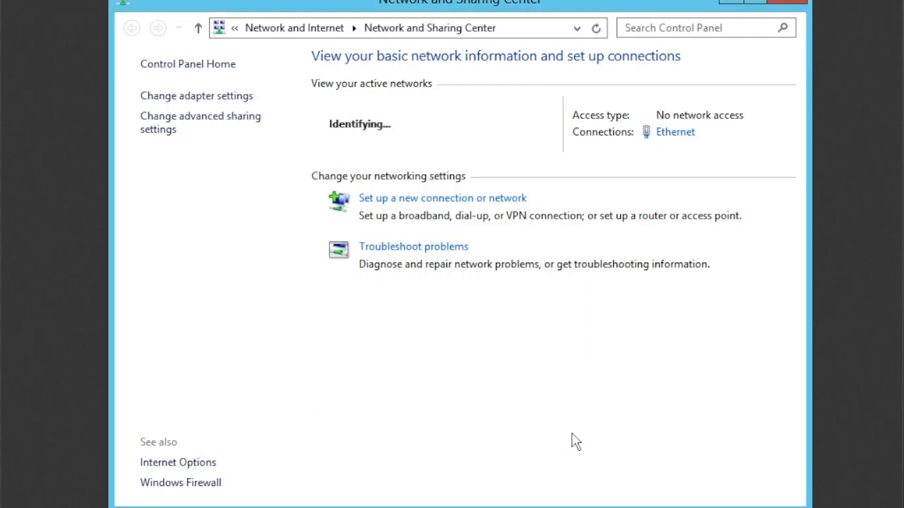
Step: Close Network and Sharing Center and bring up PowerShell's launch options from the taskbar
click(796, 5)
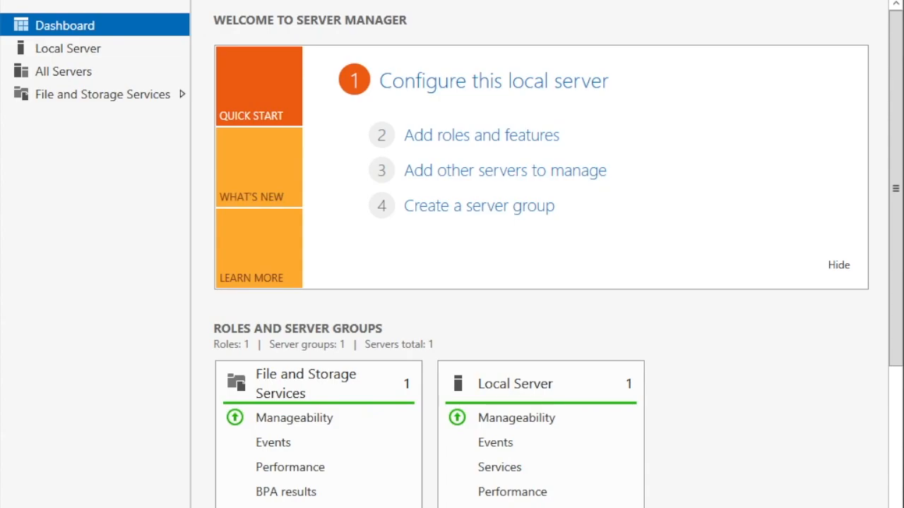
click(780, 1)
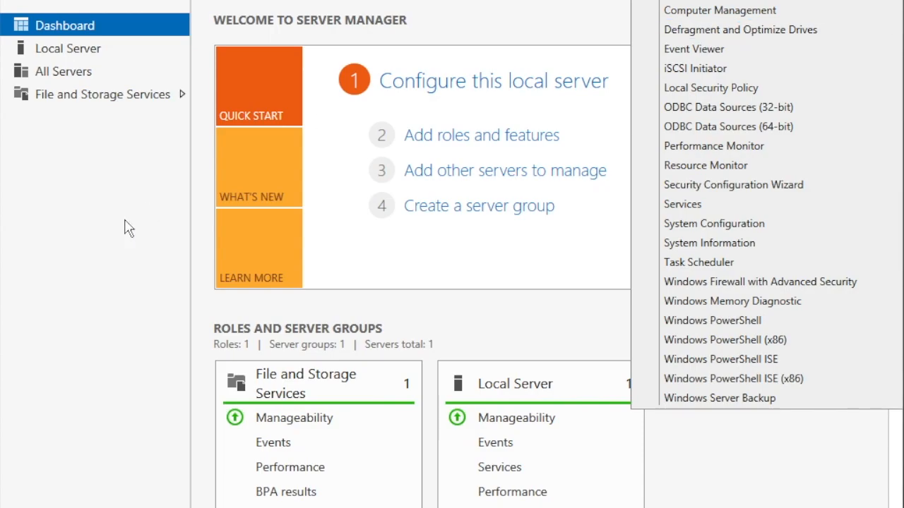
click(78, 261)
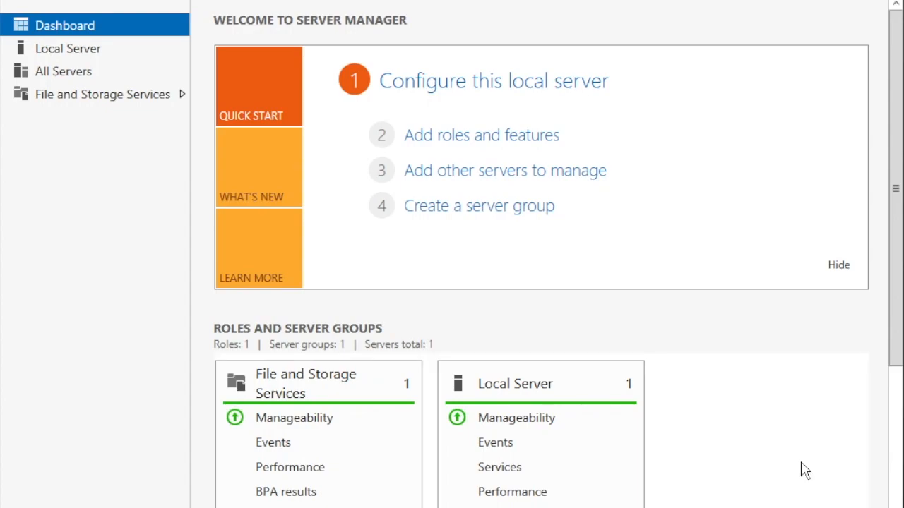
right_click(70, 507)
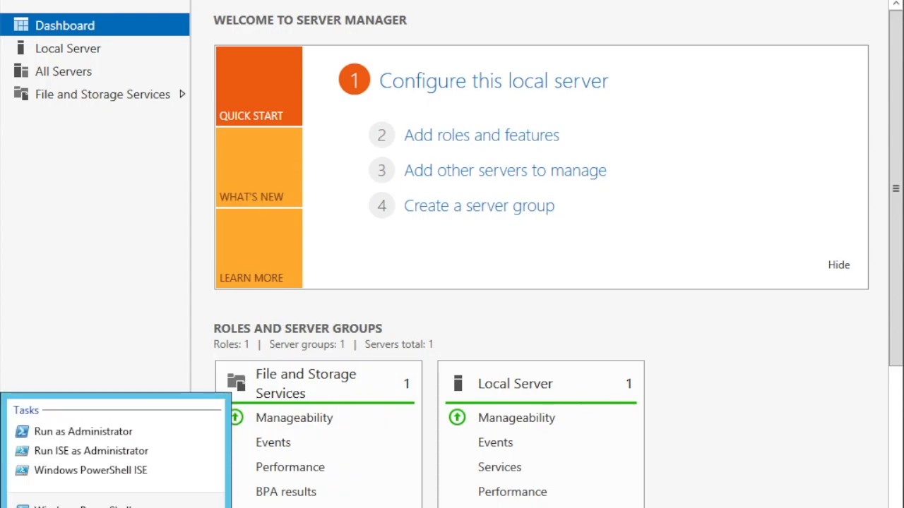
Step: Run Restart-NetAdapter -Name Ethernet in an administrator PowerShell, then close the console
click(99, 429)
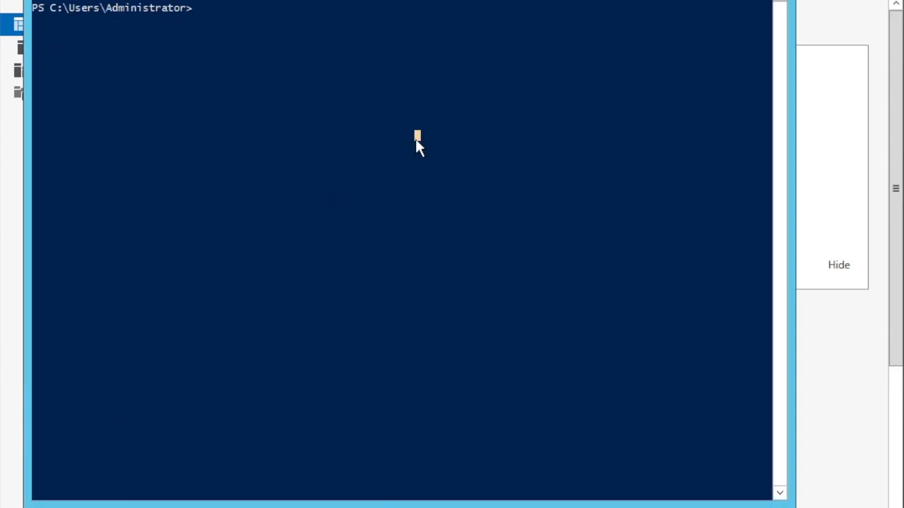
text(restart-net)
key(Tab)
text(-n)
key(Tab)
text(Ethernet)
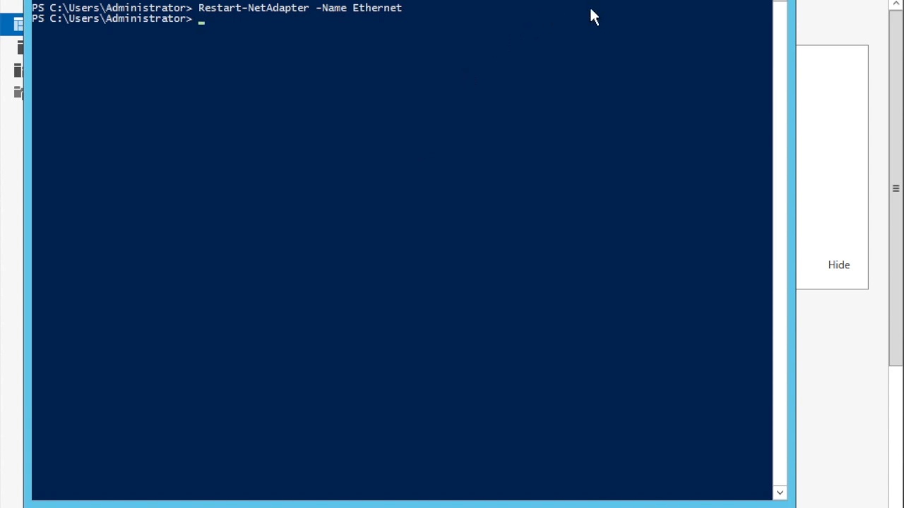
key(alt+F4)
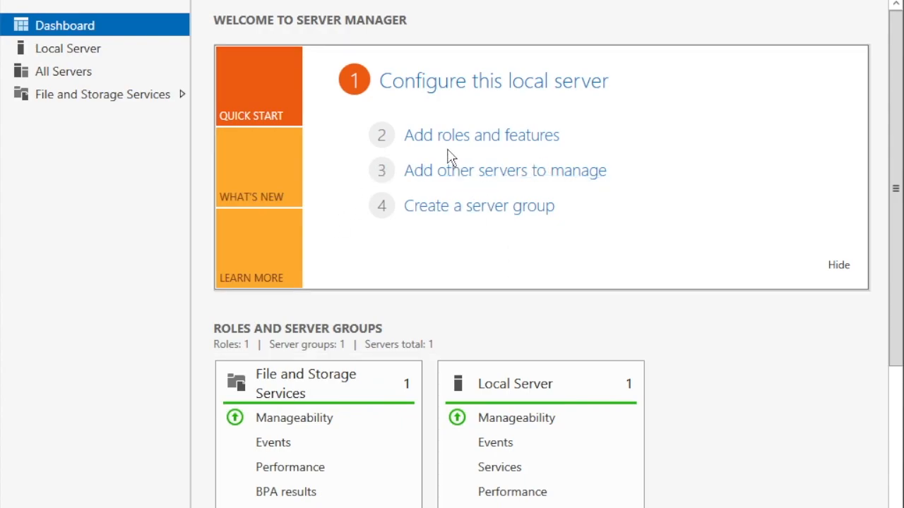
Step: Start the Add Roles and Features Wizard with role-based installation targeting DC01
click(484, 137)
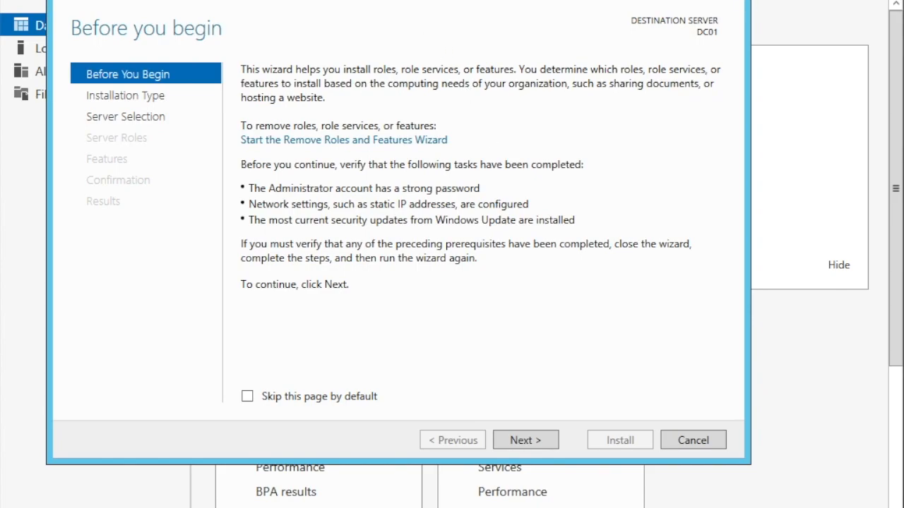
click(722, 4)
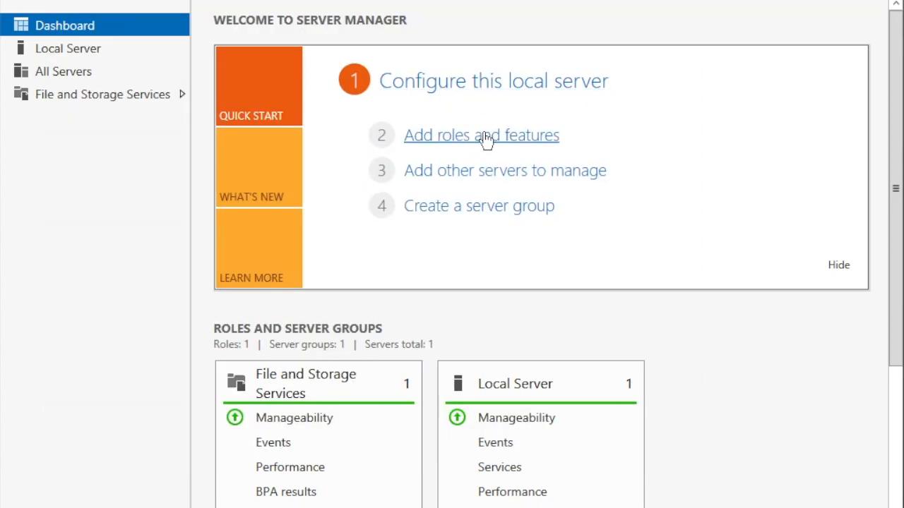
click(514, 141)
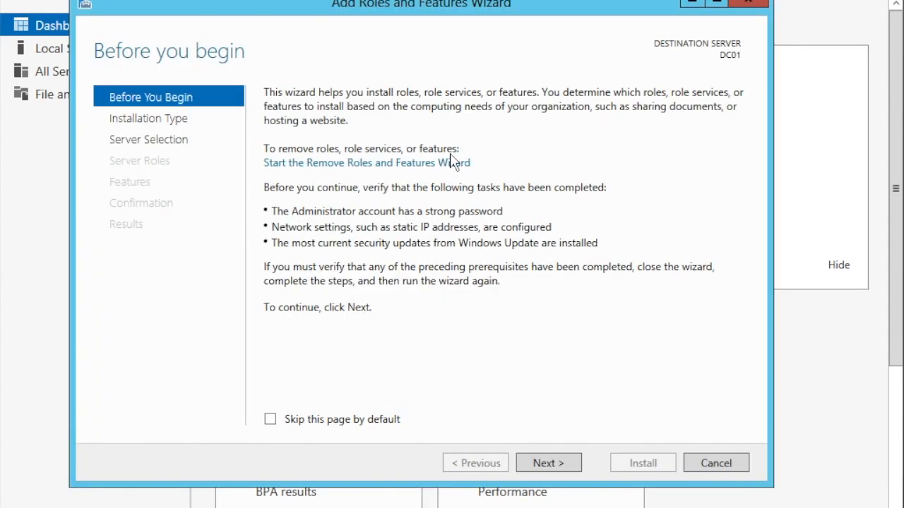
click(551, 466)
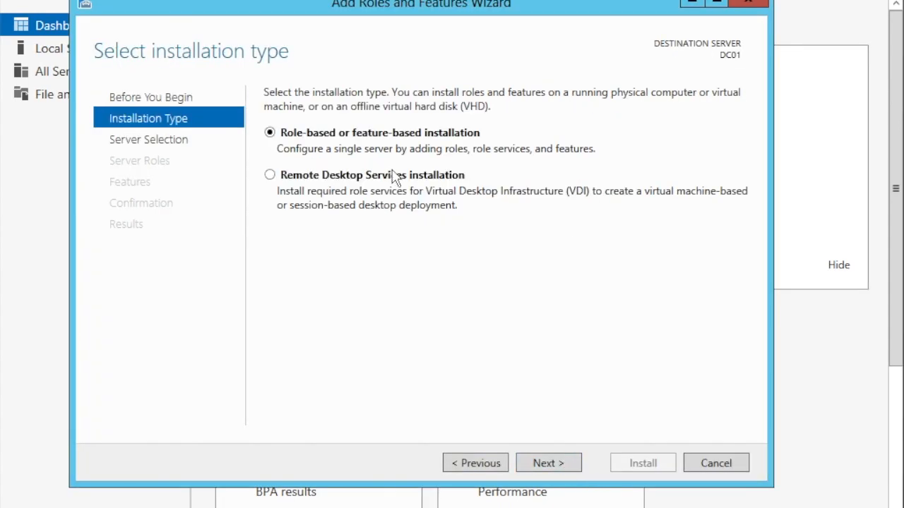
click(543, 463)
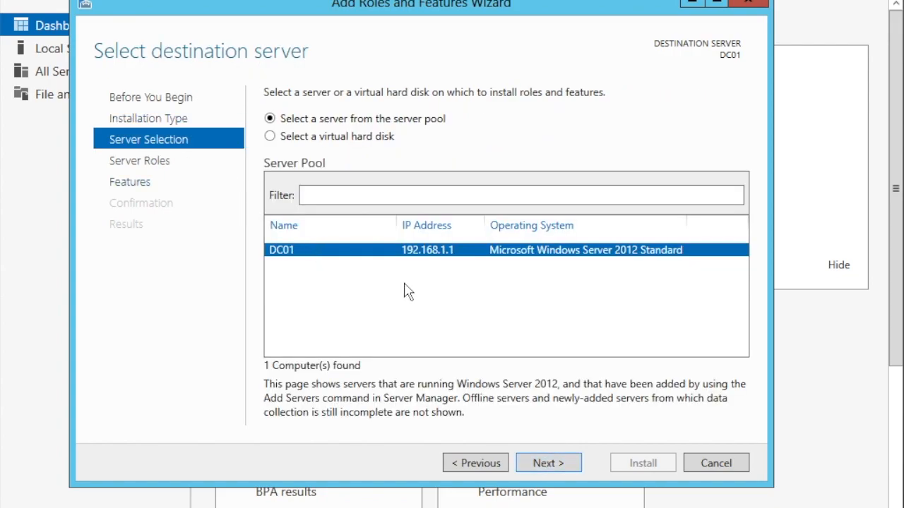
click(537, 465)
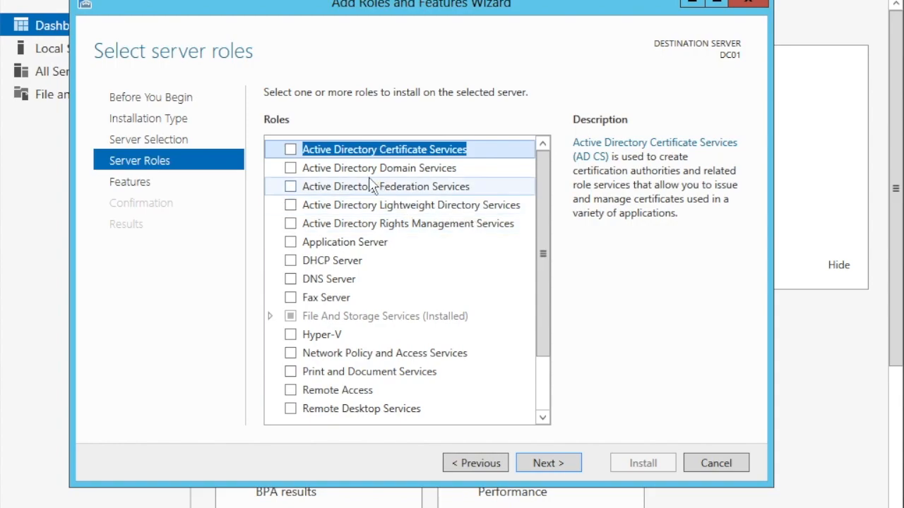
Step: Select Active Directory Domain Services and DNS Server, adding their required management features
click(323, 171)
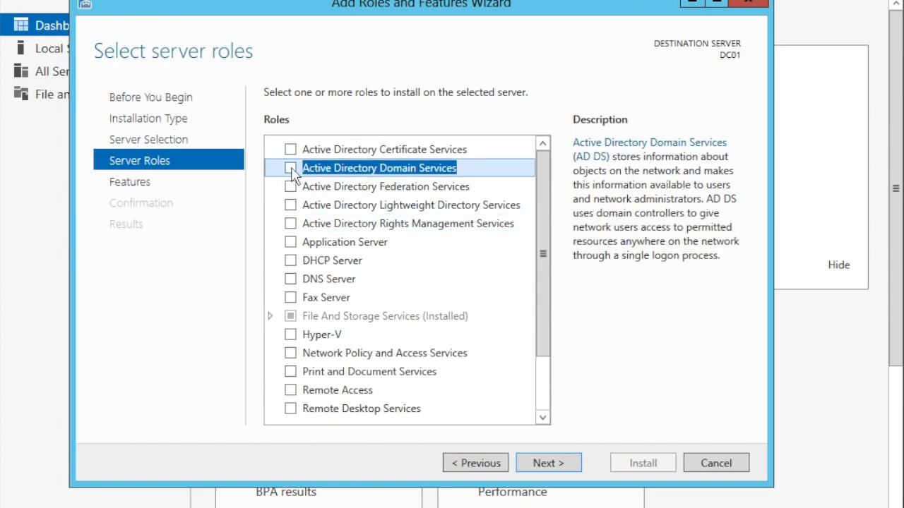
click(290, 169)
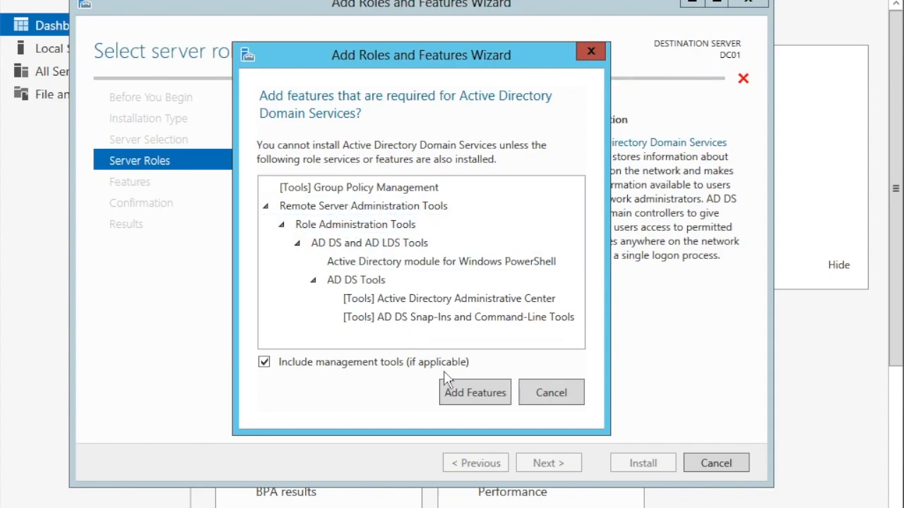
click(474, 398)
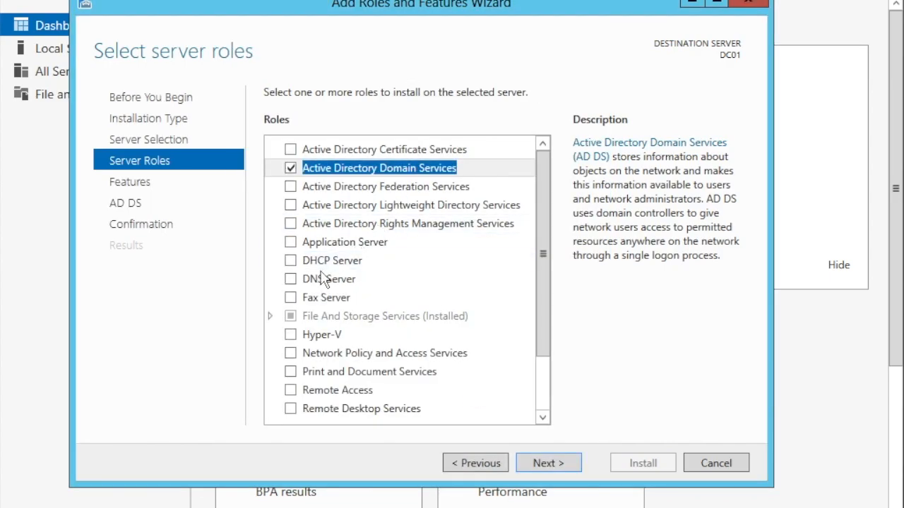
click(291, 280)
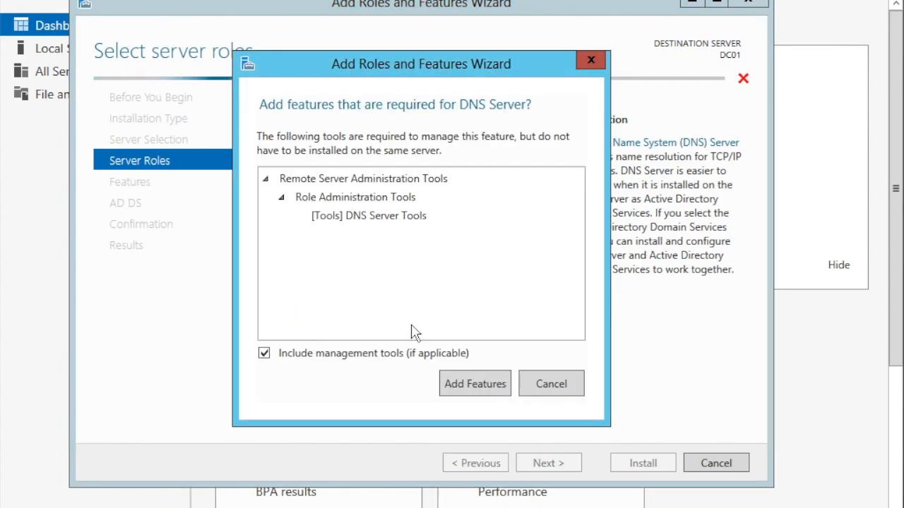
click(463, 384)
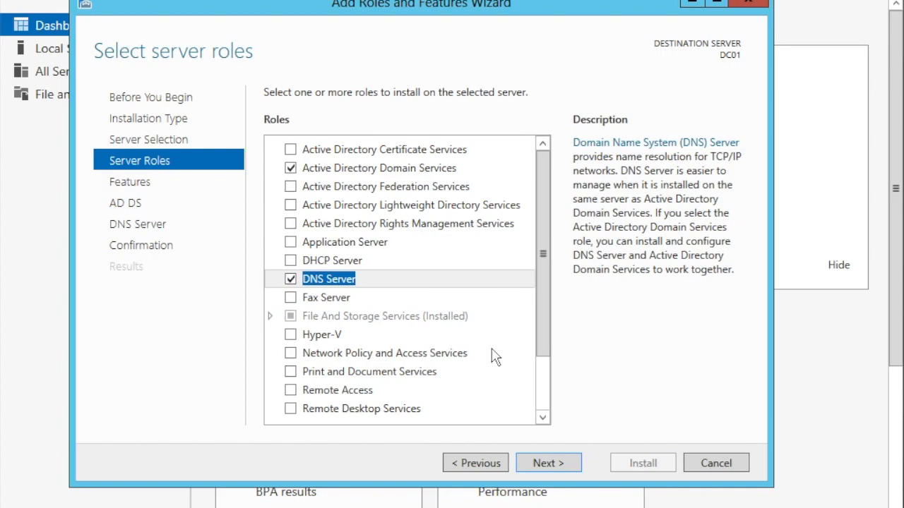
Step: Advance past the Features, AD DS and DNS Server pages to the installation confirmation
click(545, 468)
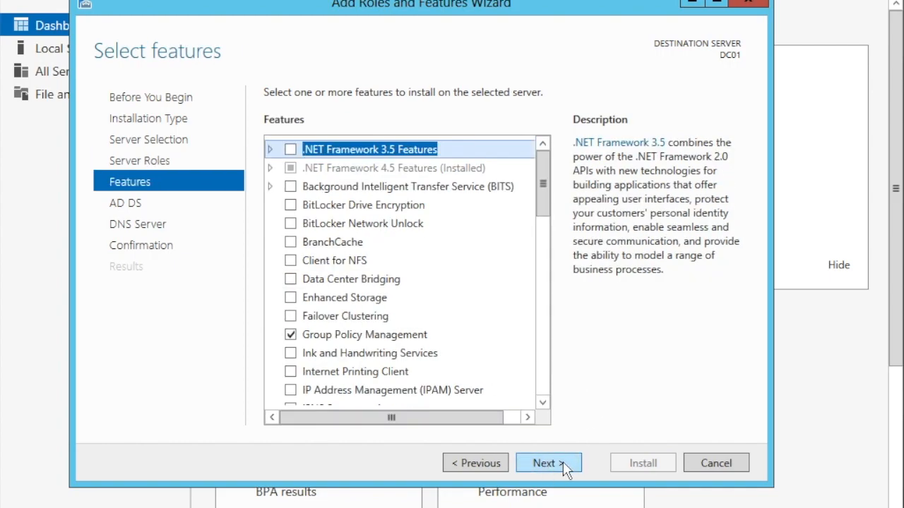
click(565, 468)
click(555, 467)
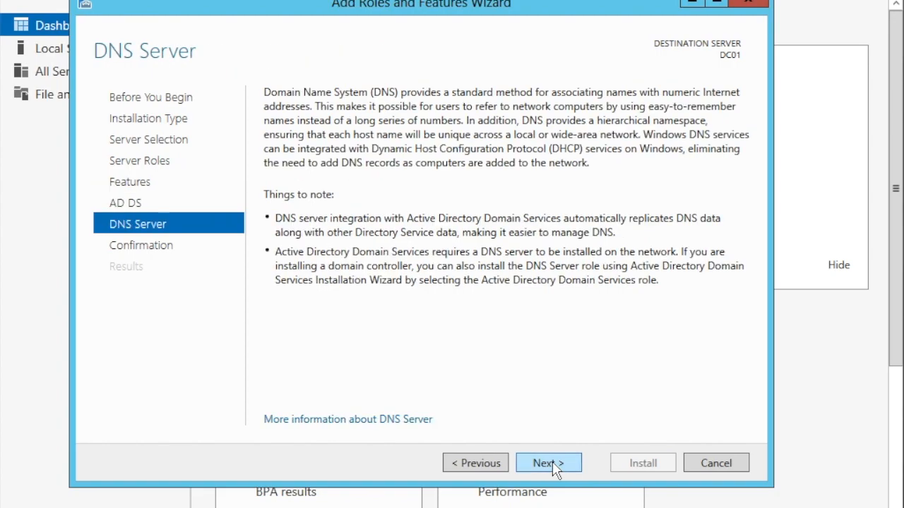
click(555, 468)
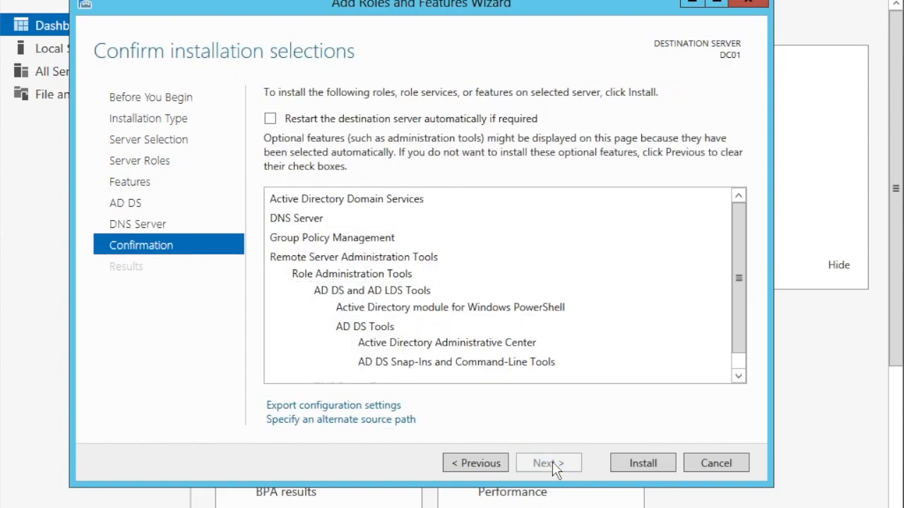
Step: Install AD DS and DNS Server on DC01, closing the wizard once installation succeeds
click(663, 469)
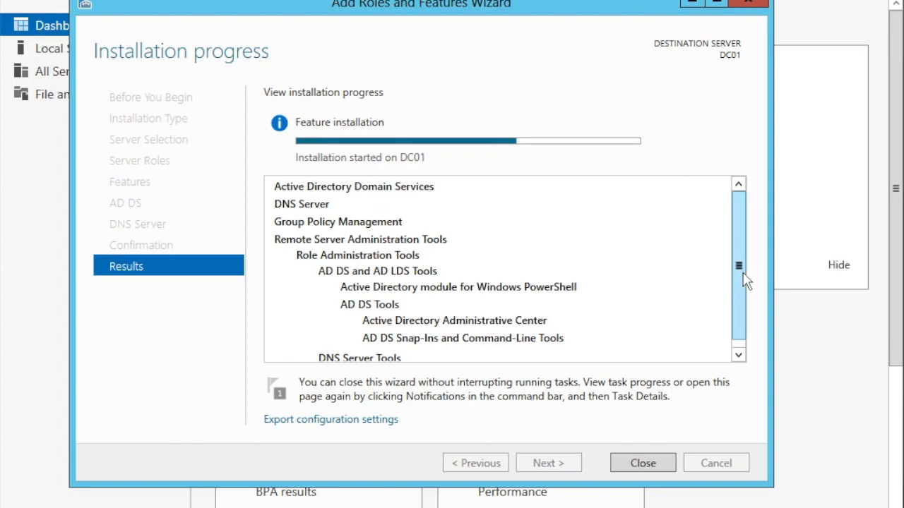
mouse_move(745, 280)
mouse_down()
mouse_move(744, 303)
mouse_move(745, 263)
mouse_up()
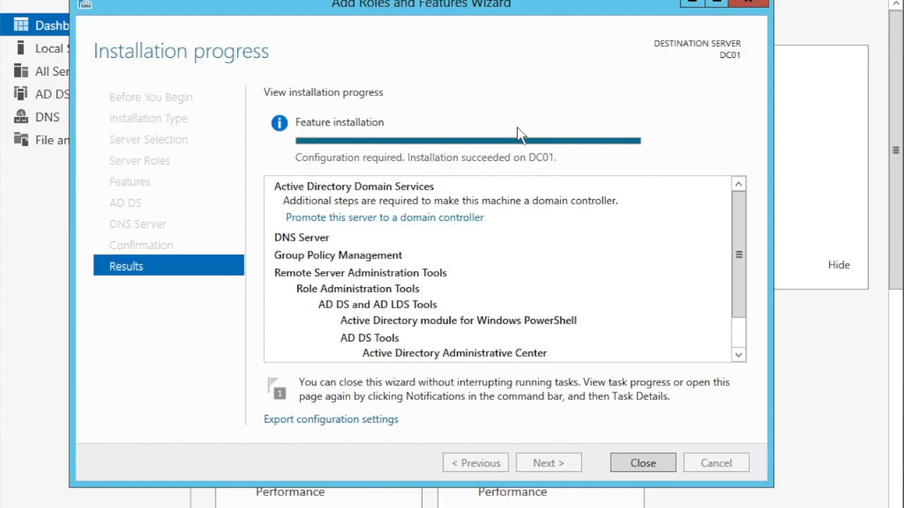
click(634, 462)
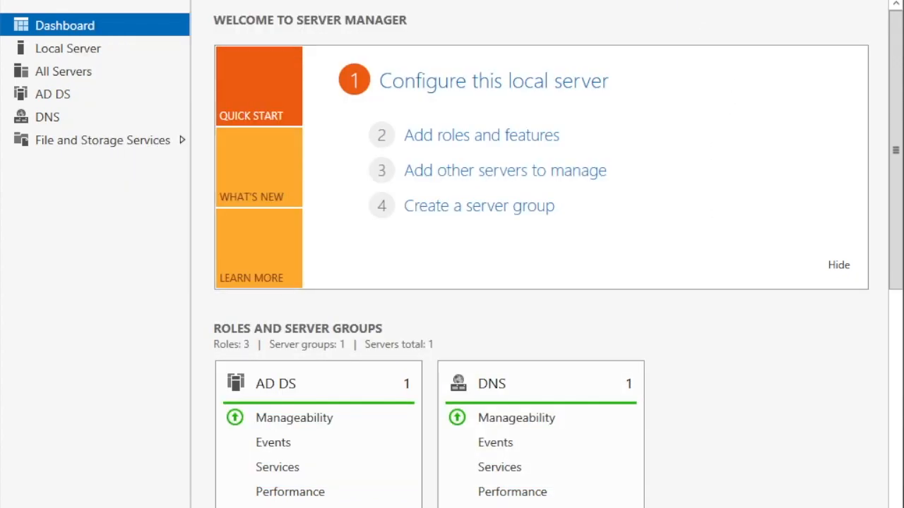
Step: Choose Promote this server to a domain controller from the notifications flag
click(681, 1)
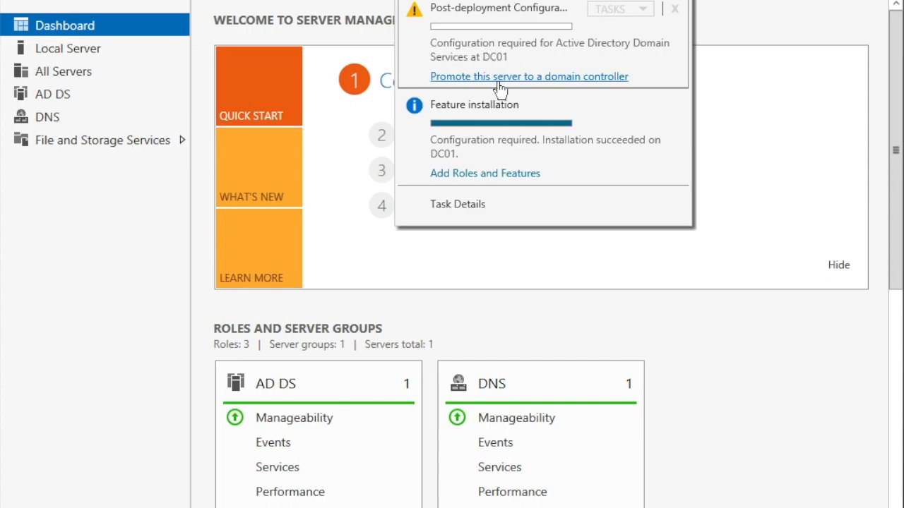
click(557, 79)
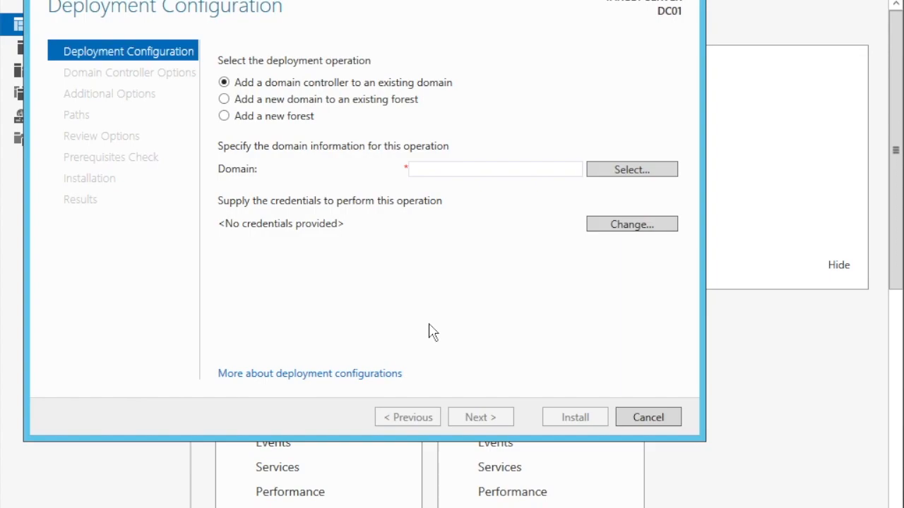
Step: Add a new forest with root domain testlab.com and continue to Domain Controller Options
click(245, 121)
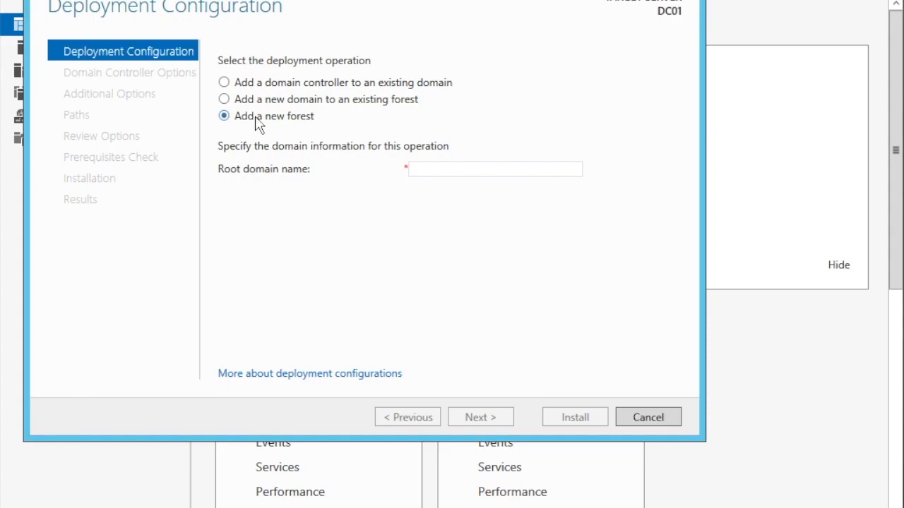
click(507, 173)
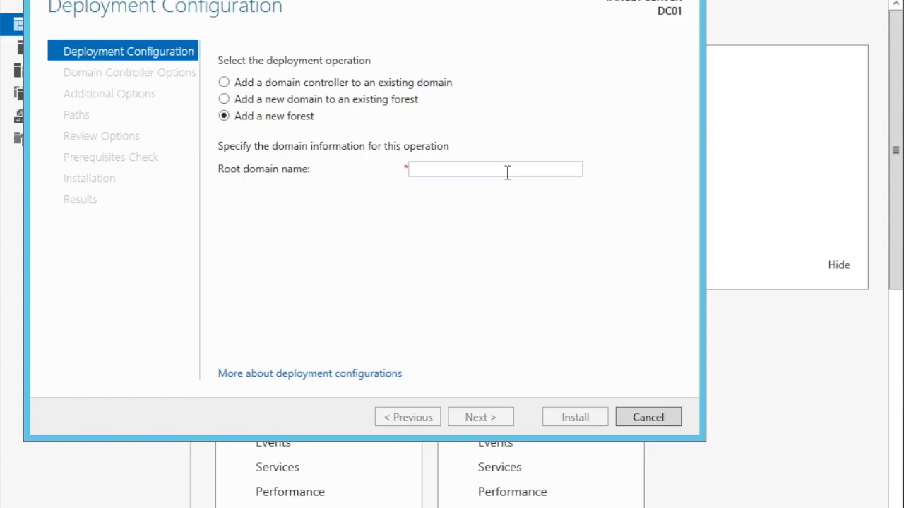
text(testlab.com)
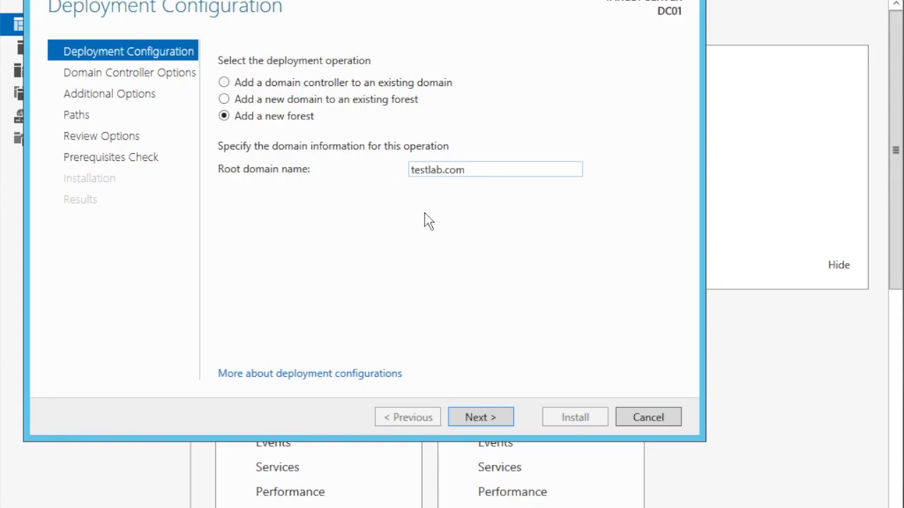
click(477, 417)
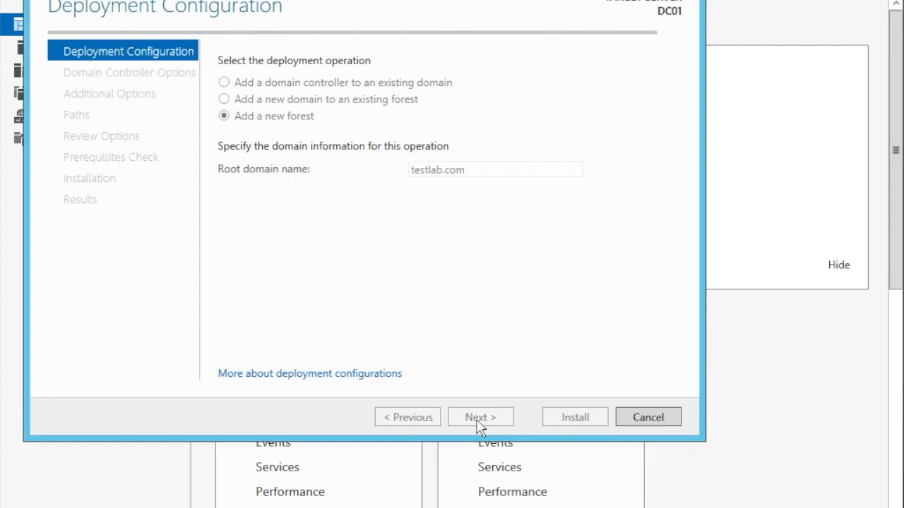
click(479, 422)
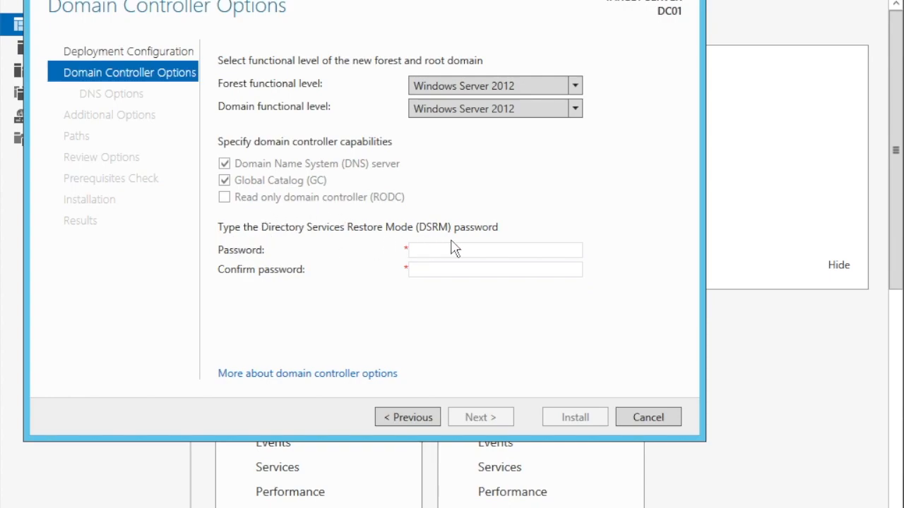
Step: Enter and confirm the Directory Services Restore Mode password, keeping Windows Server 2012 functional levels
click(430, 255)
text(••••)
text(rd)
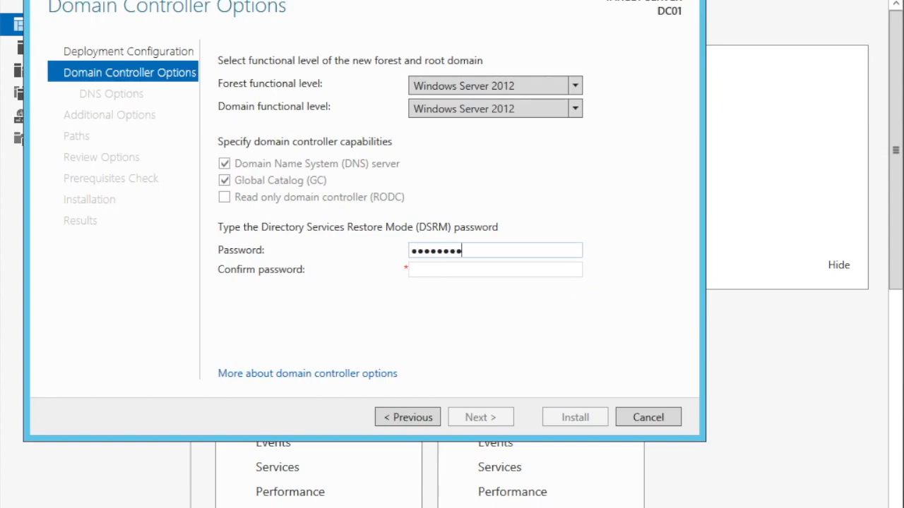
key(Tab)
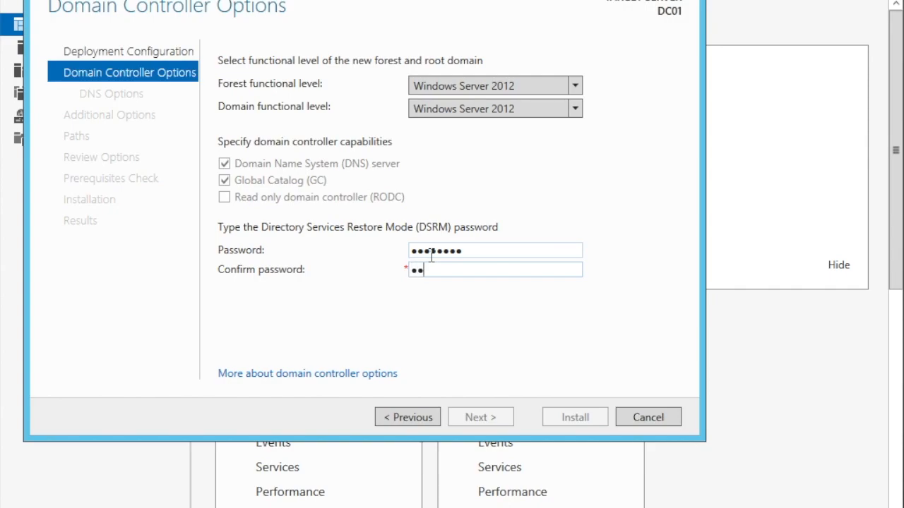
text(P@ssw0rd)
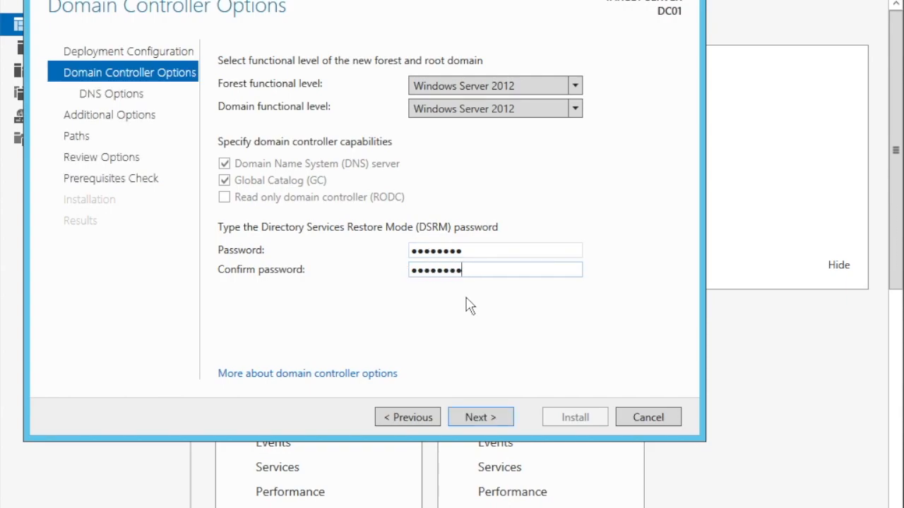
click(481, 418)
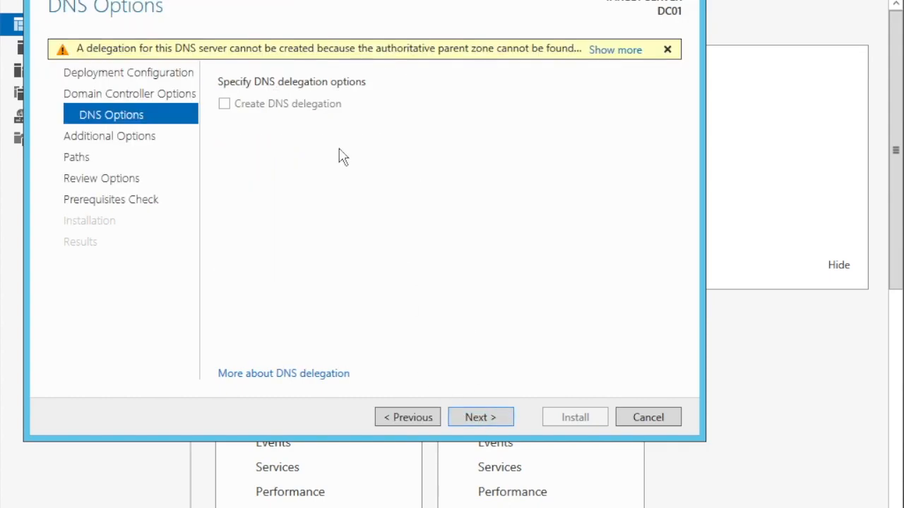
Step: Accept the DNS options, the TESTLAB NetBIOS name, and the default NTDS, log and SYSVOL paths
click(481, 417)
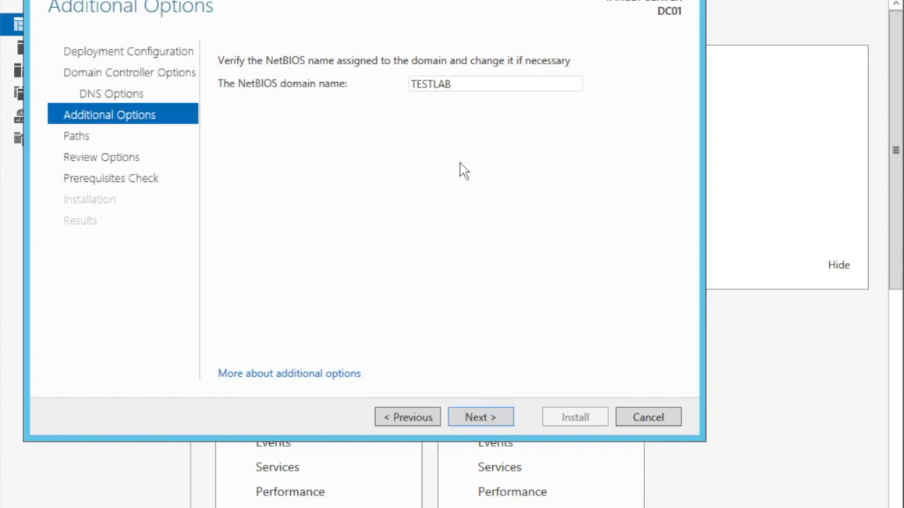
click(497, 423)
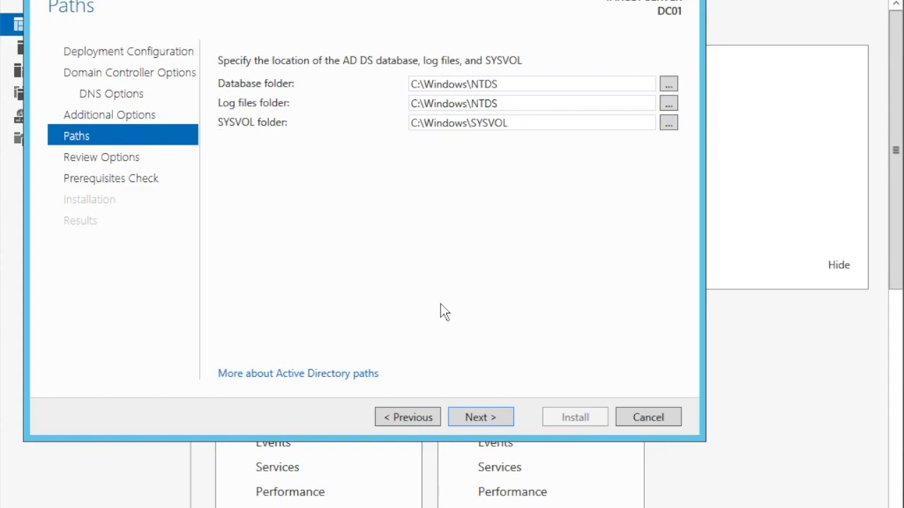
click(474, 427)
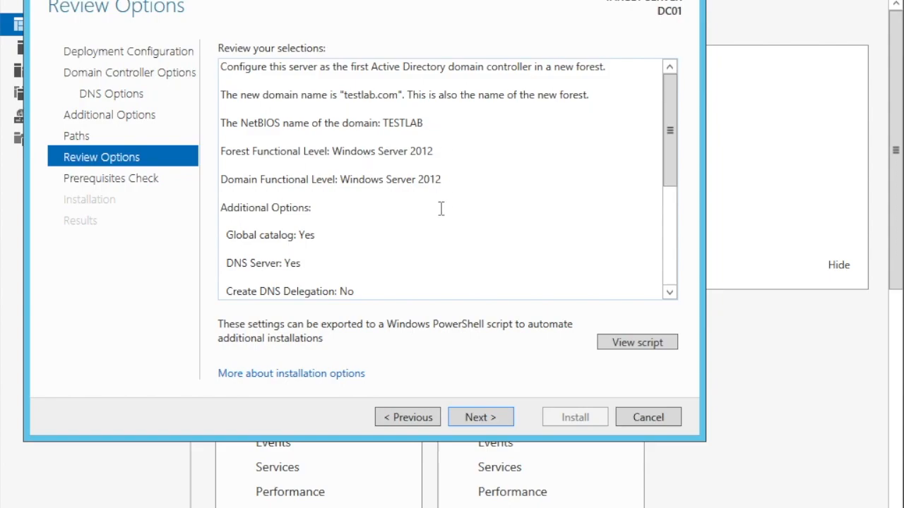
Step: Move from Review Options to the prerequisites check and let all checks pass
click(478, 421)
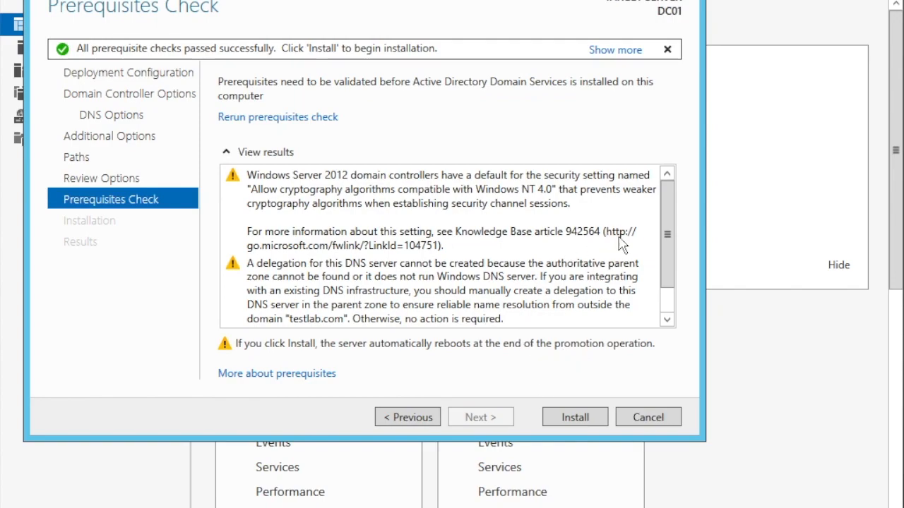
Step: Install DC01 as a domain controller, then dismiss the sign-off notice and close the results
click(574, 417)
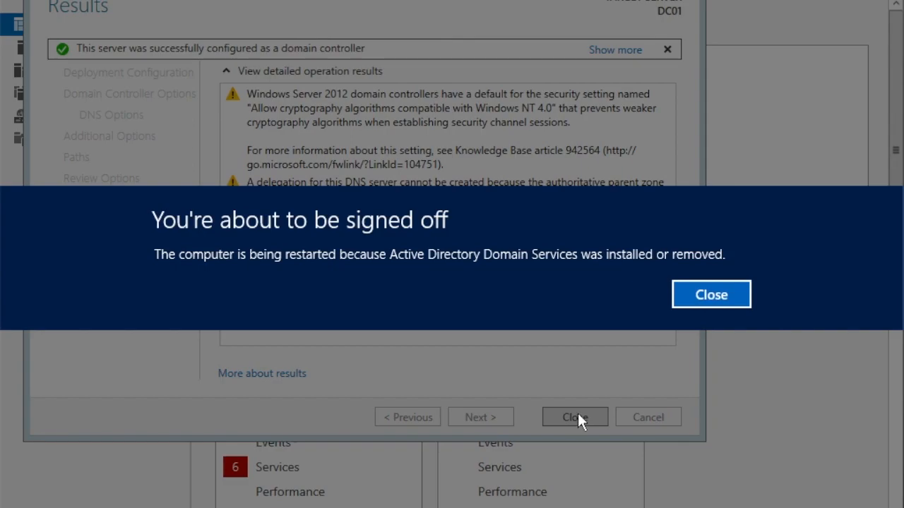
click(716, 295)
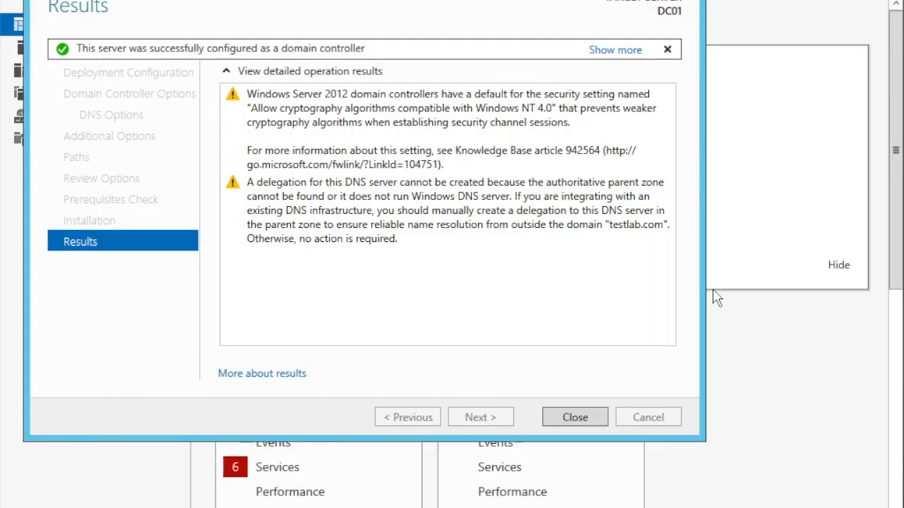
click(578, 419)
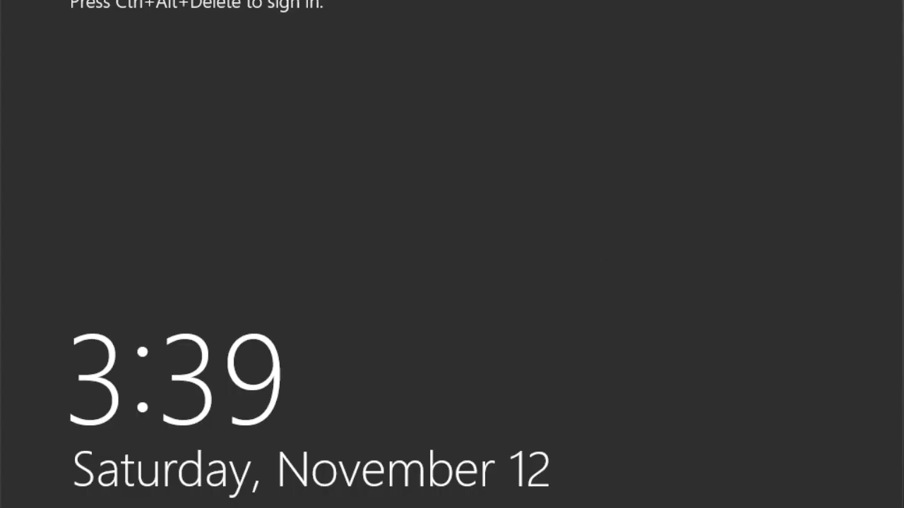
Step: After the restart, sign in to TESTLAB with the administrator password
mouse_move(346, 0)
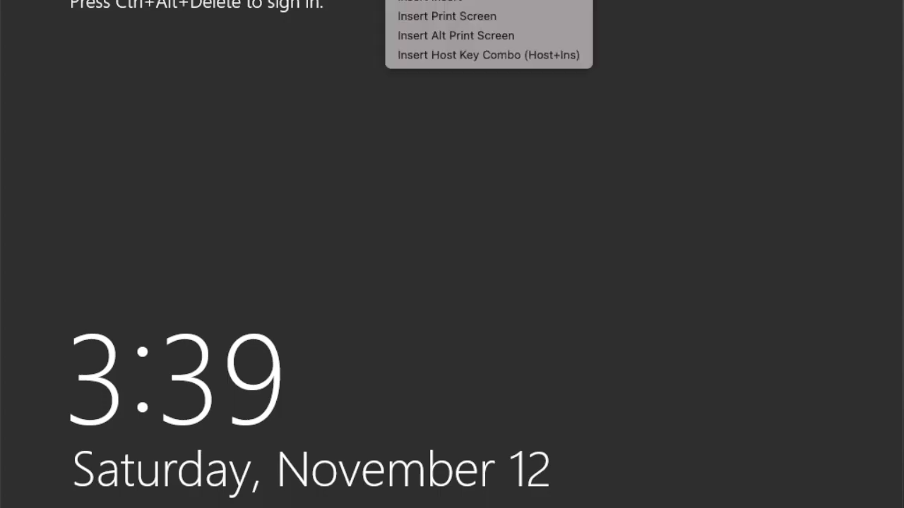
click(452, 0)
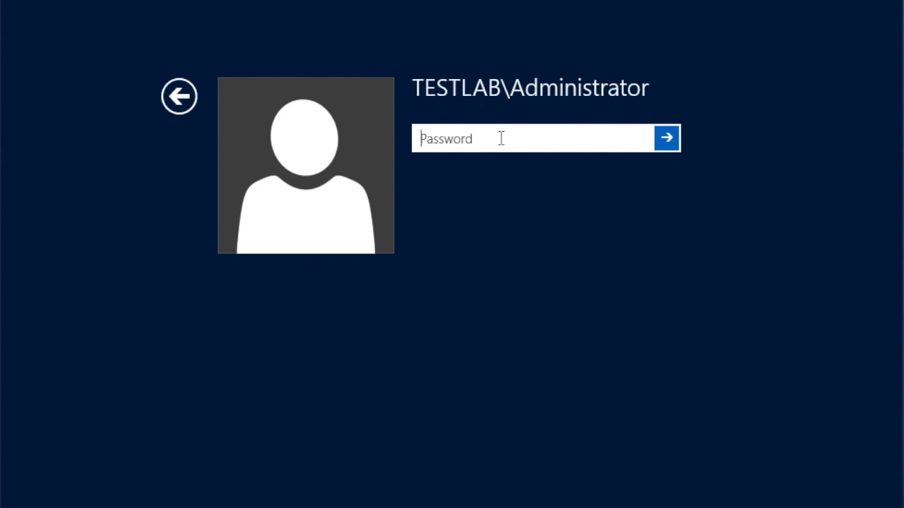
text(•)
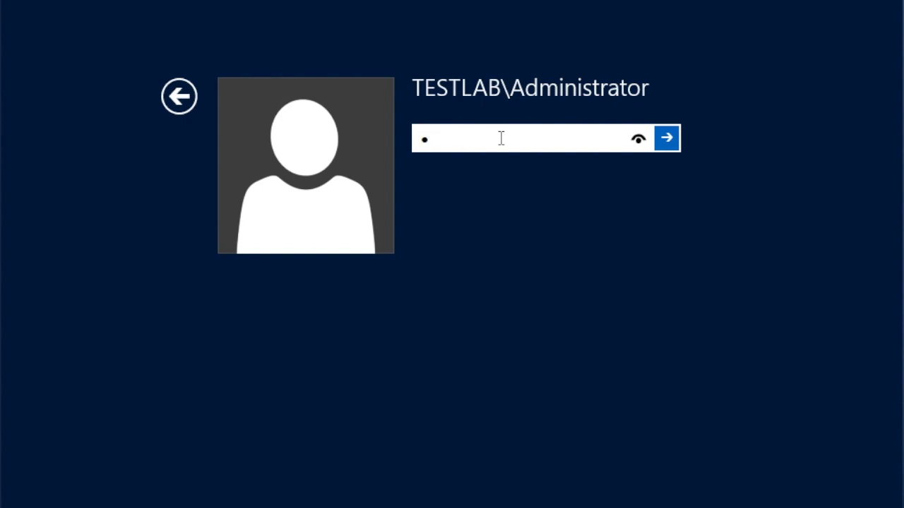
text(•••••)
key(Return)
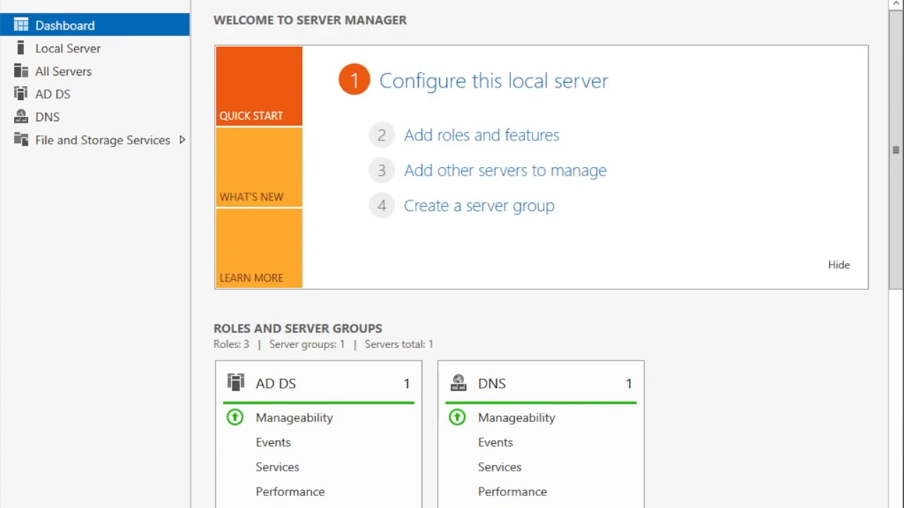
Step: Show Server Manager's Tools list with the new Active Directory consoles and DNS
click(783, 1)
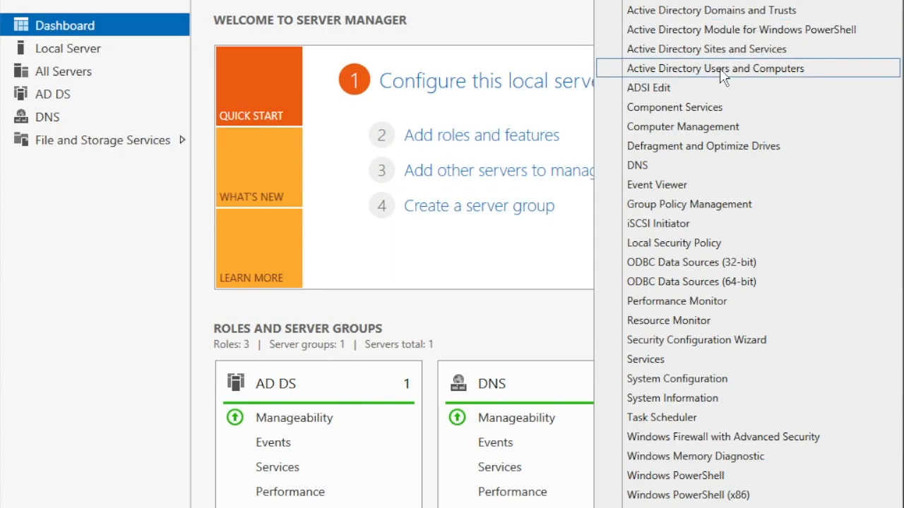
Step: Launch Active Directory Users and Computers and expand testlab.com in a wider tree pane
click(777, 69)
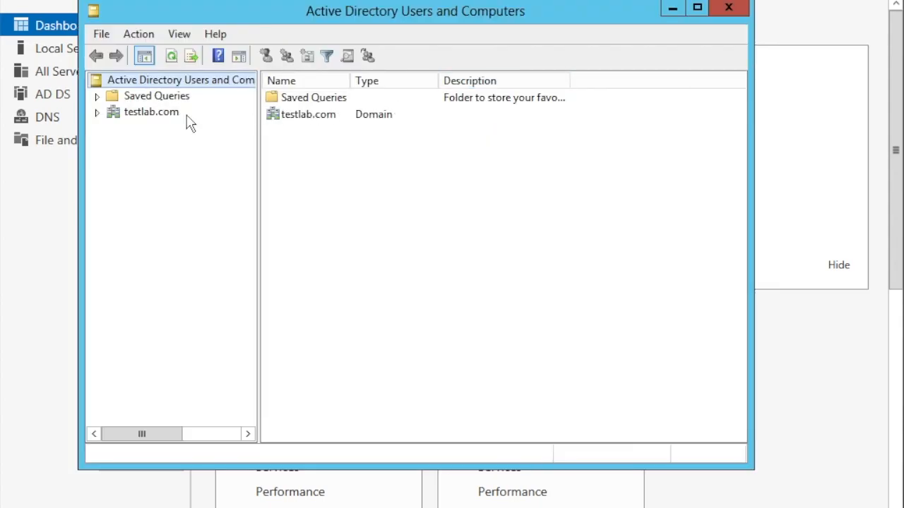
click(97, 113)
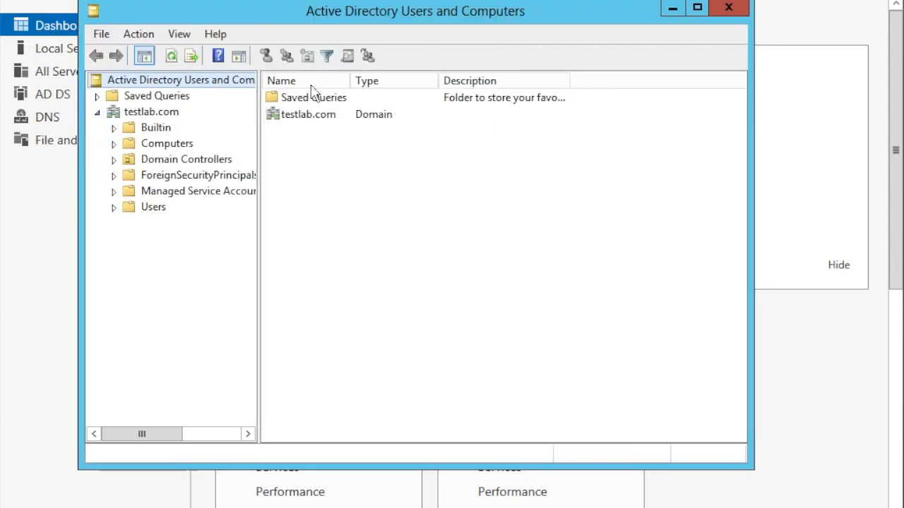
drag(257, 212, 360, 207)
click(151, 114)
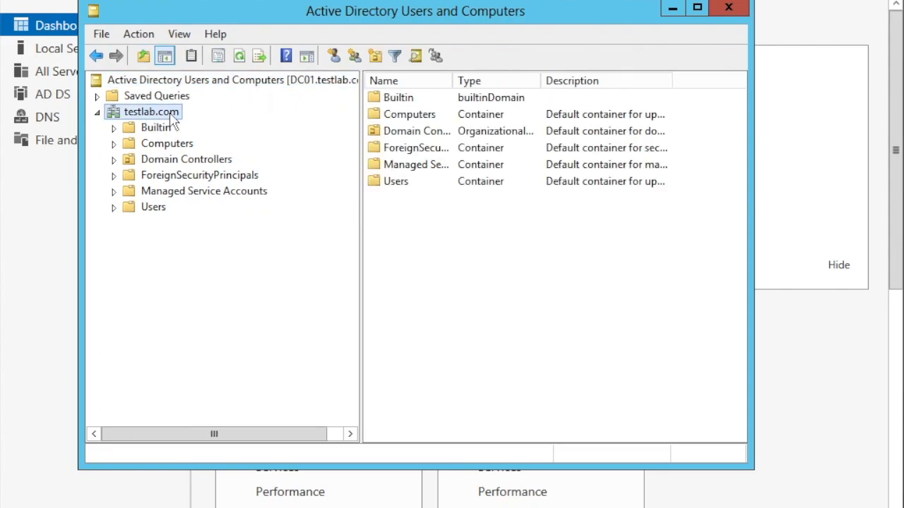
Step: Browse Builtin, Users, Computers and Domain Controllers to confirm DC01, then close the console
click(131, 131)
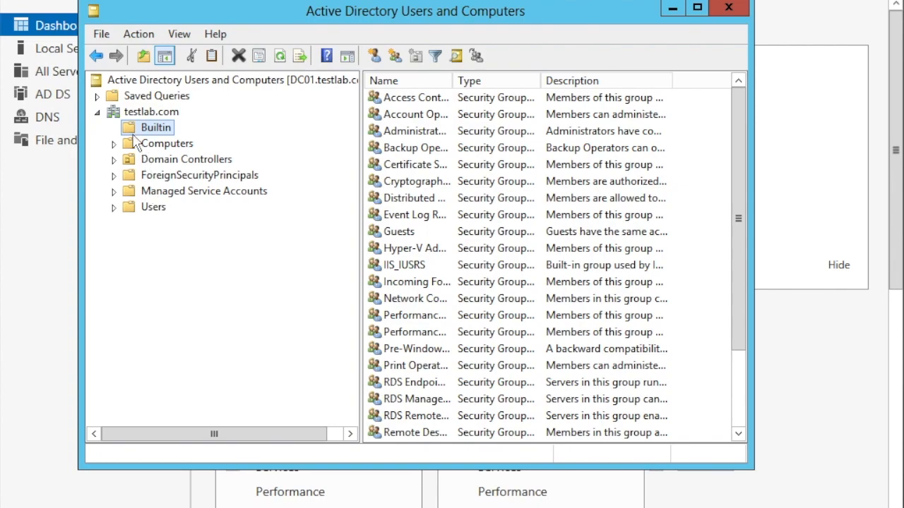
click(136, 208)
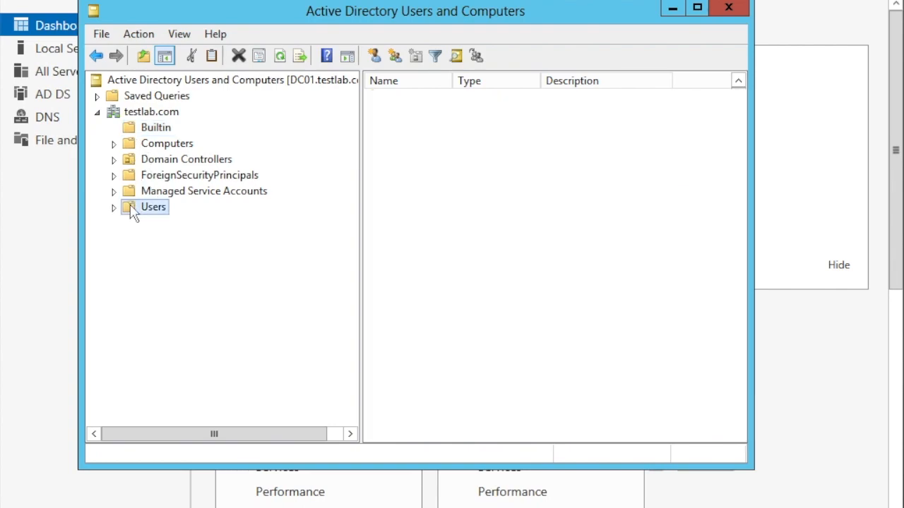
click(131, 145)
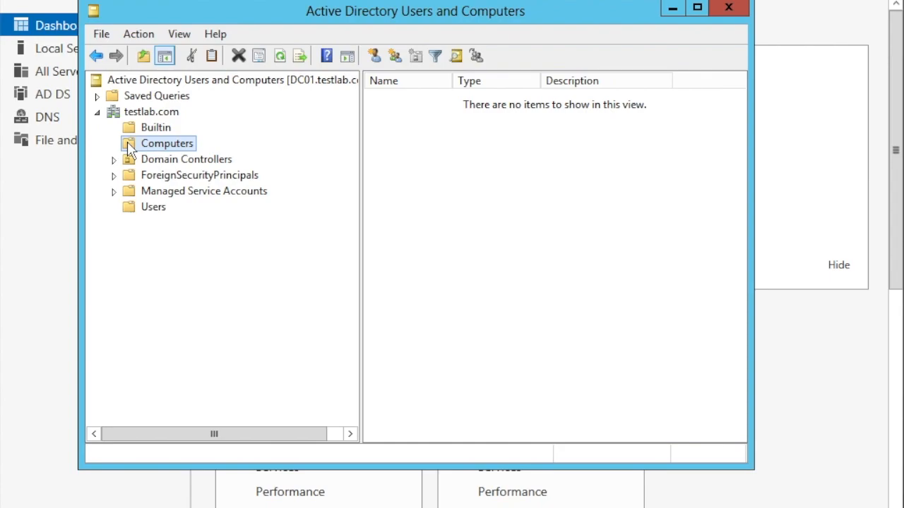
click(130, 161)
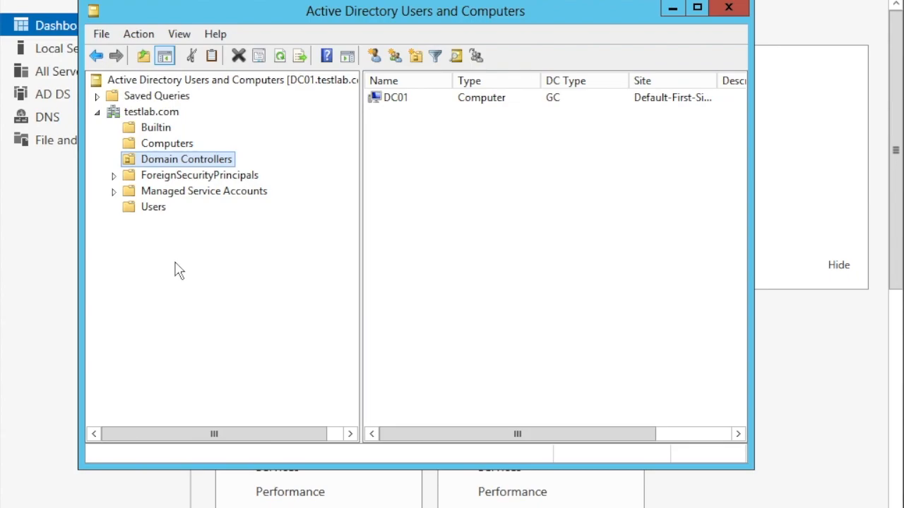
click(730, 10)
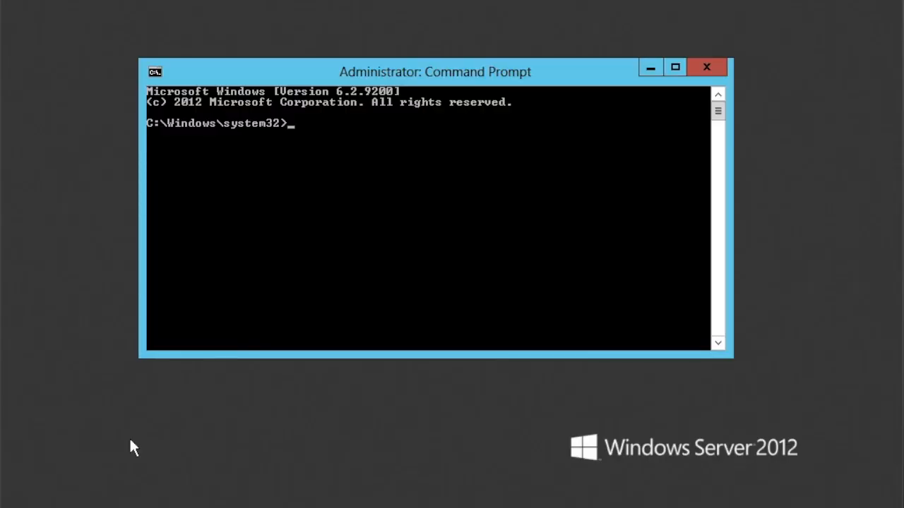
Step: Run net share to confirm NETLOGON and SYSVOL are listed among the shares
text(net share)
key(Return)
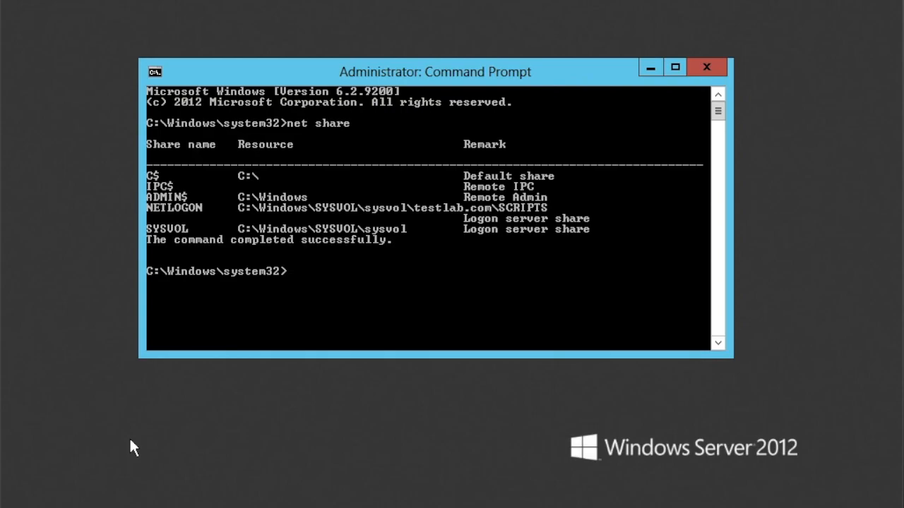